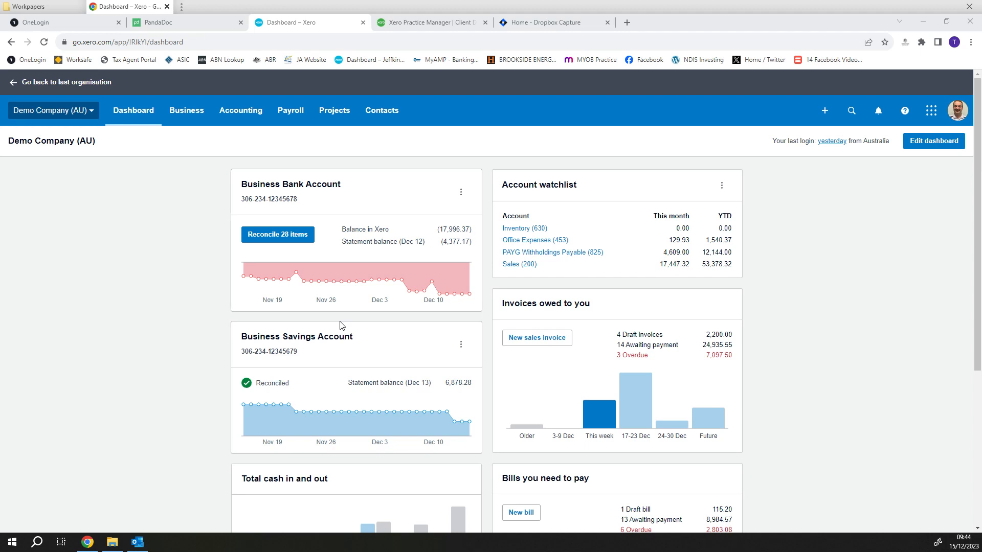
- Open the chart of accounts and check it for a Bad Debts expense account
mouse_move(314, 285)
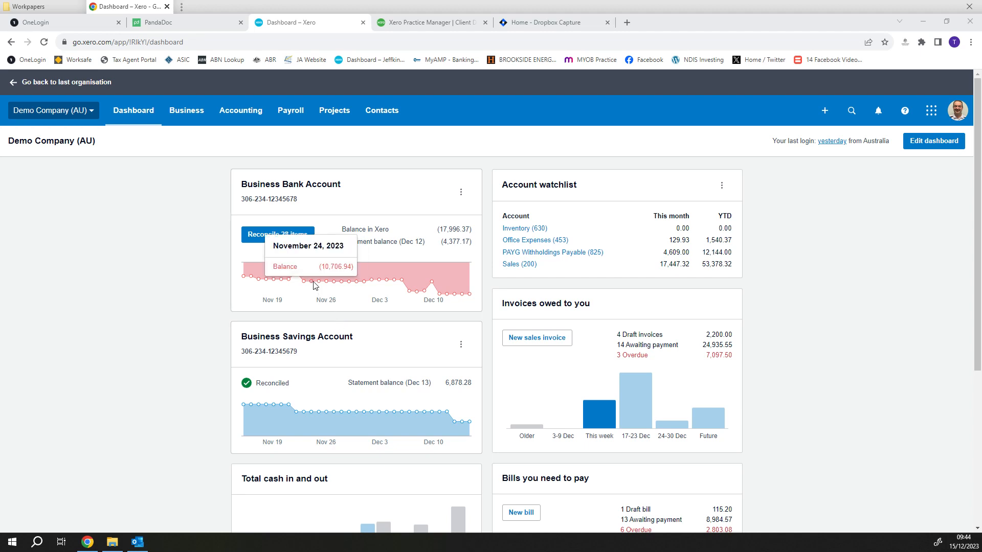
left_click(247, 112)
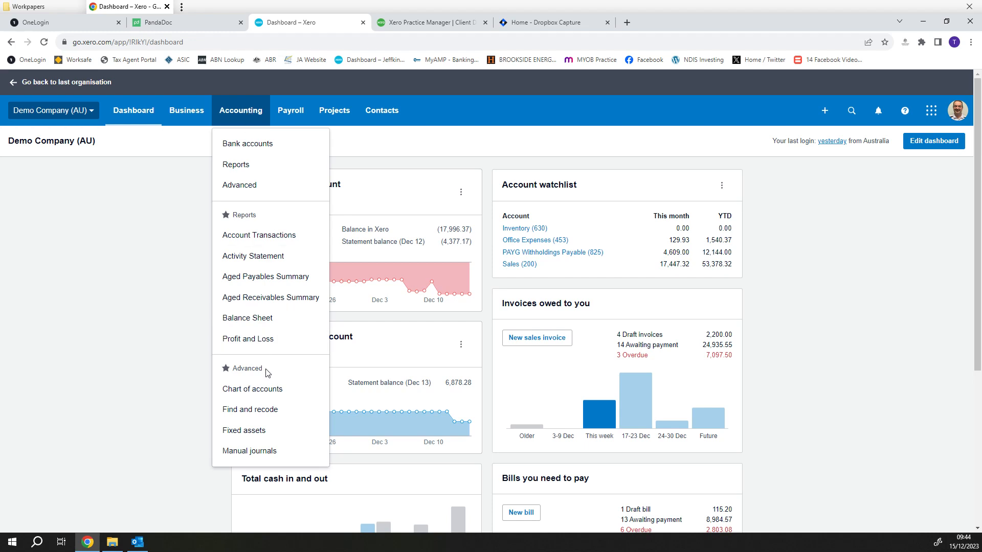
left_click(275, 392)
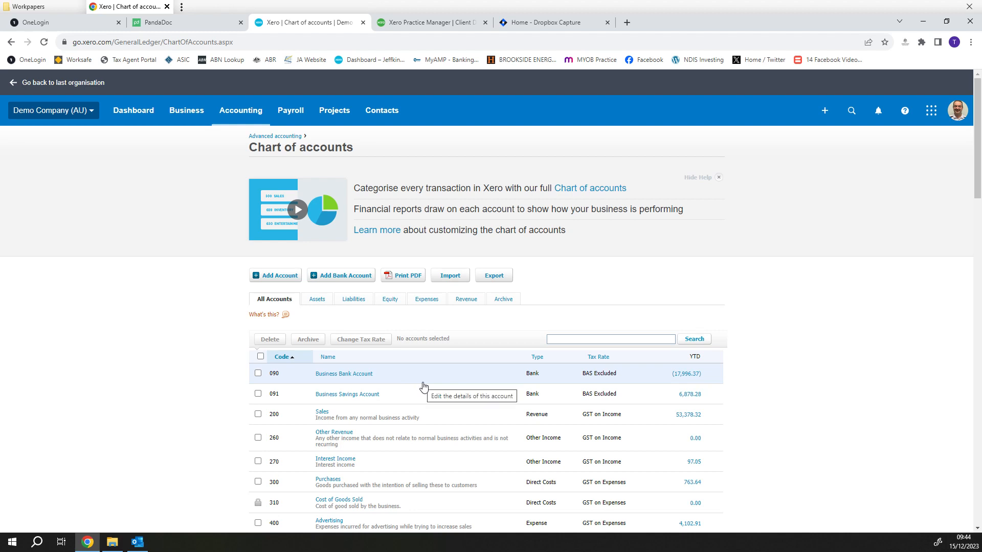
scroll(444, 396, "down", 3)
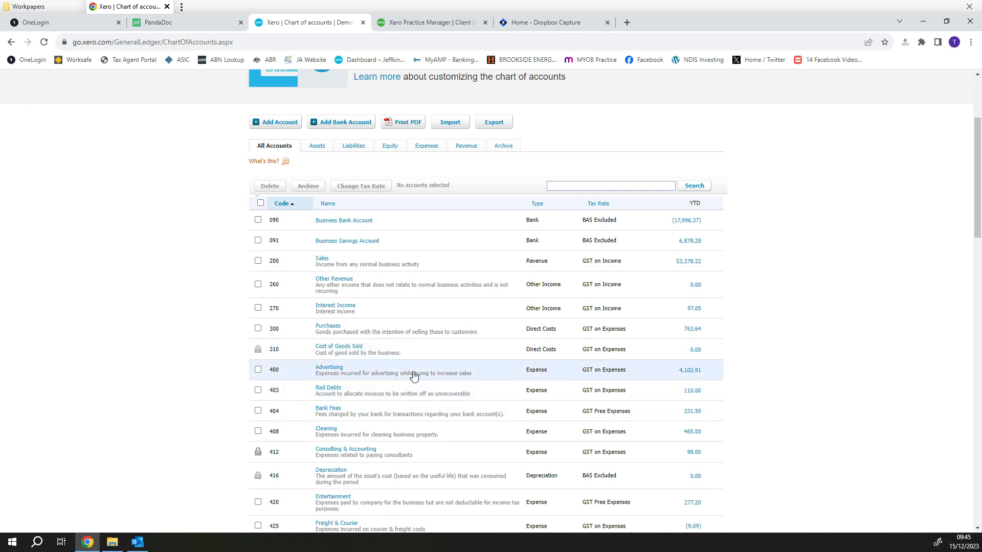
scroll(386, 390, "up", 3)
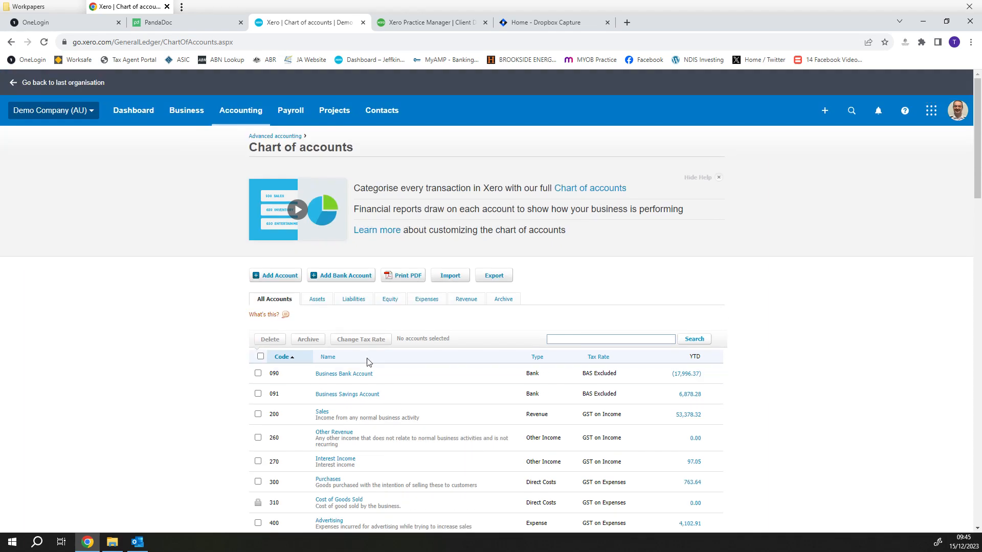
- Open the sales invoices list and review the invoices awaiting payment for the unpaid Bayside Club debt
left_click(185, 113)
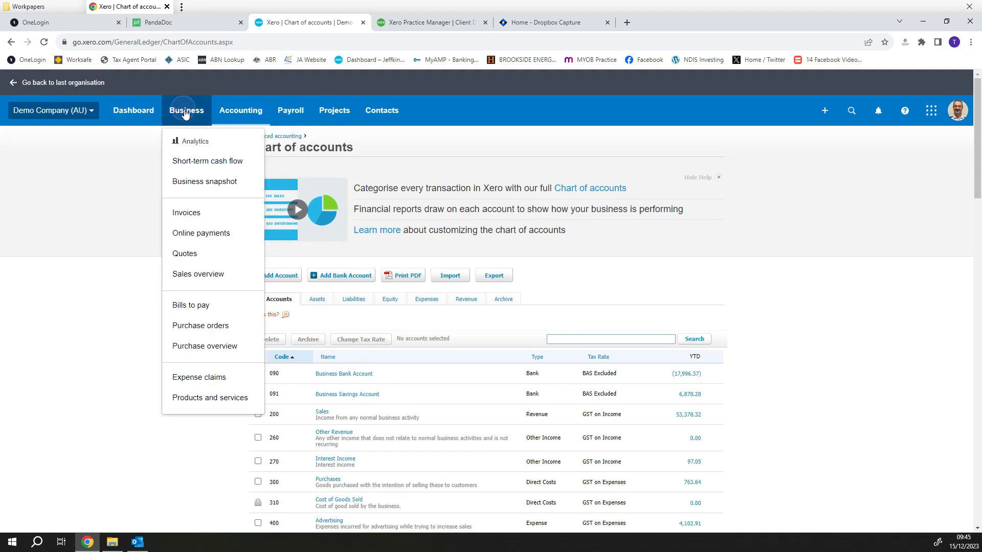
left_click(187, 215)
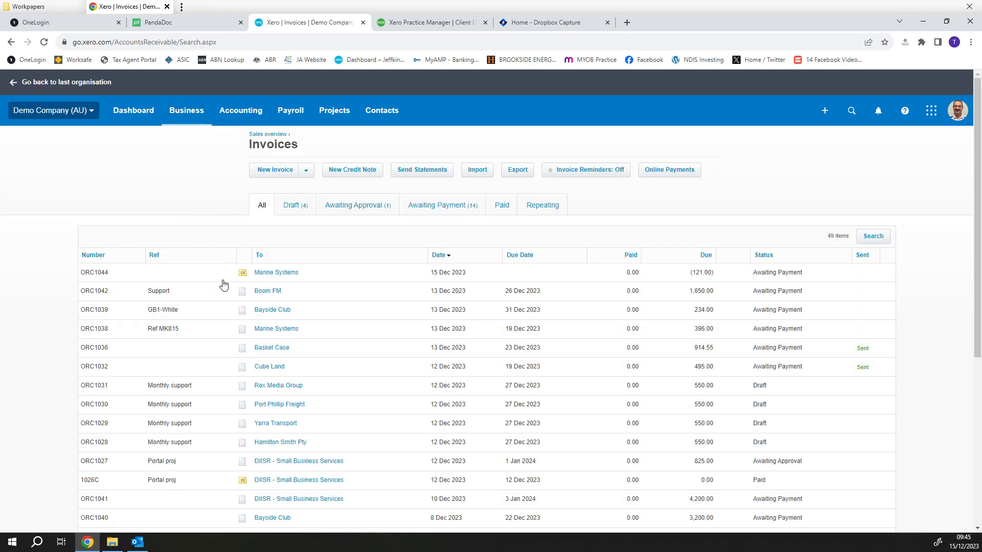
scroll(302, 345, "down", 1)
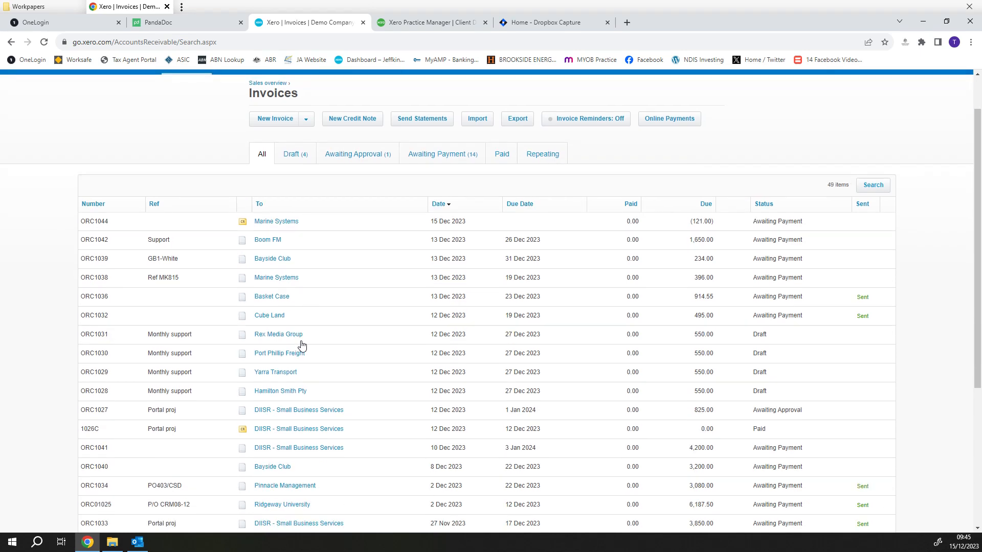
left_click(442, 153)
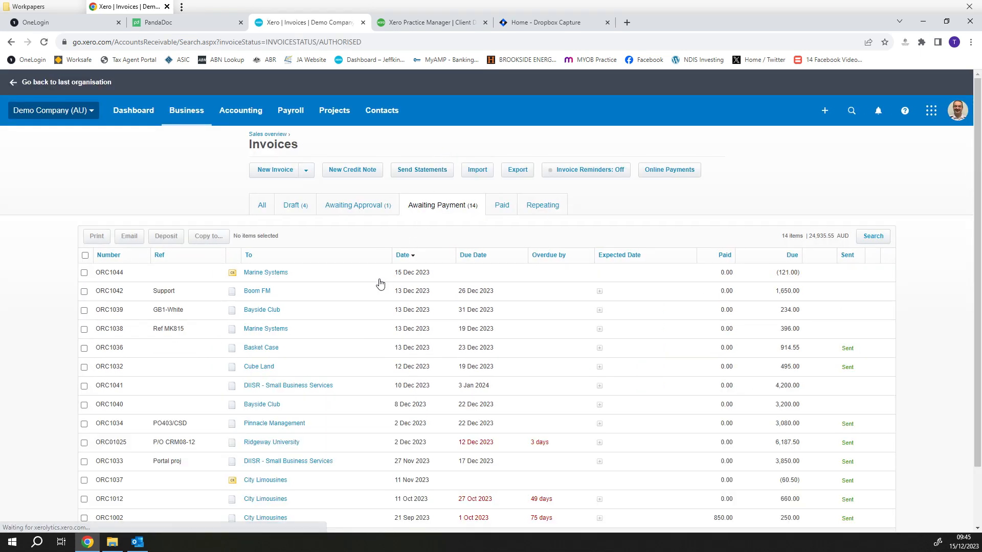
scroll(377, 284, "down", 1)
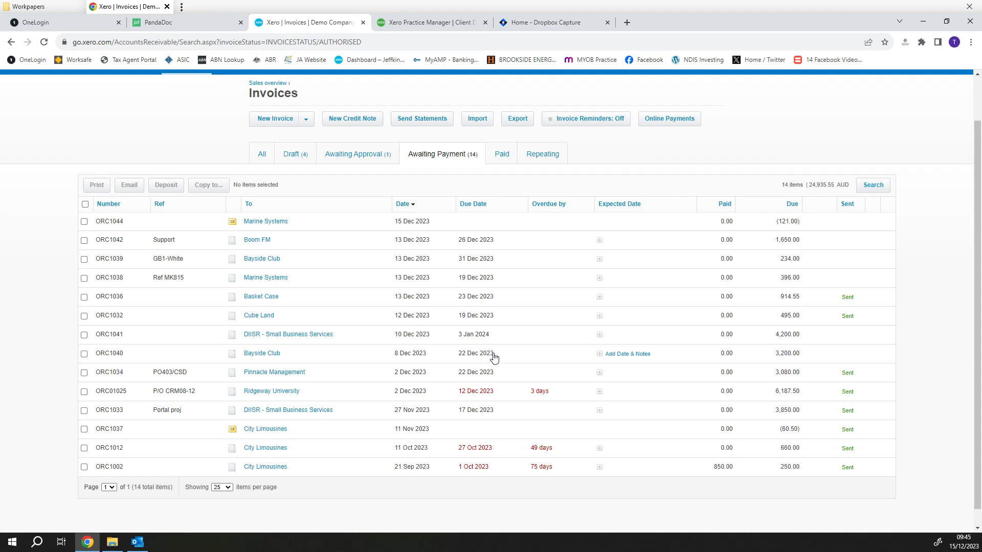
scroll(444, 361, "up", 1)
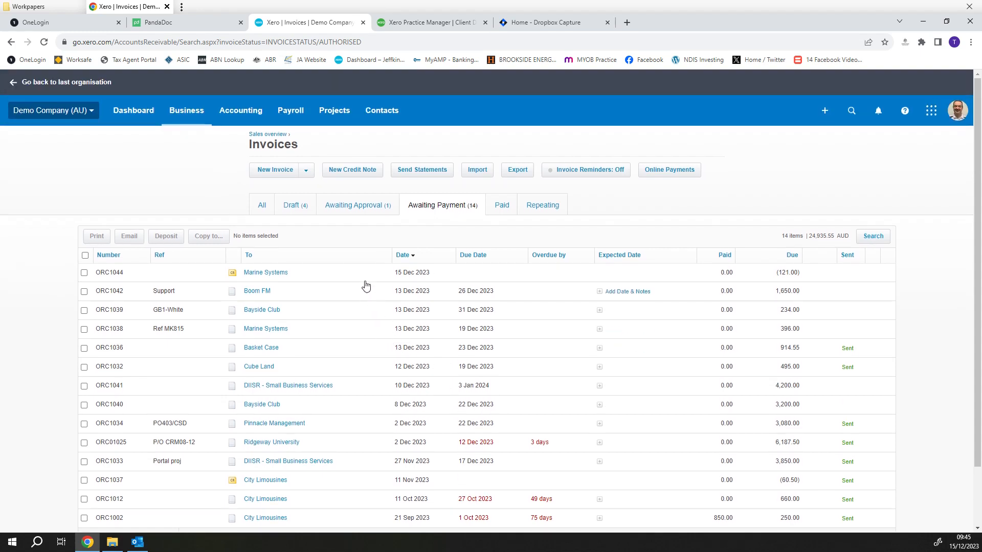
- Create a new credit note addressed to Bayside Club
left_click(352, 170)
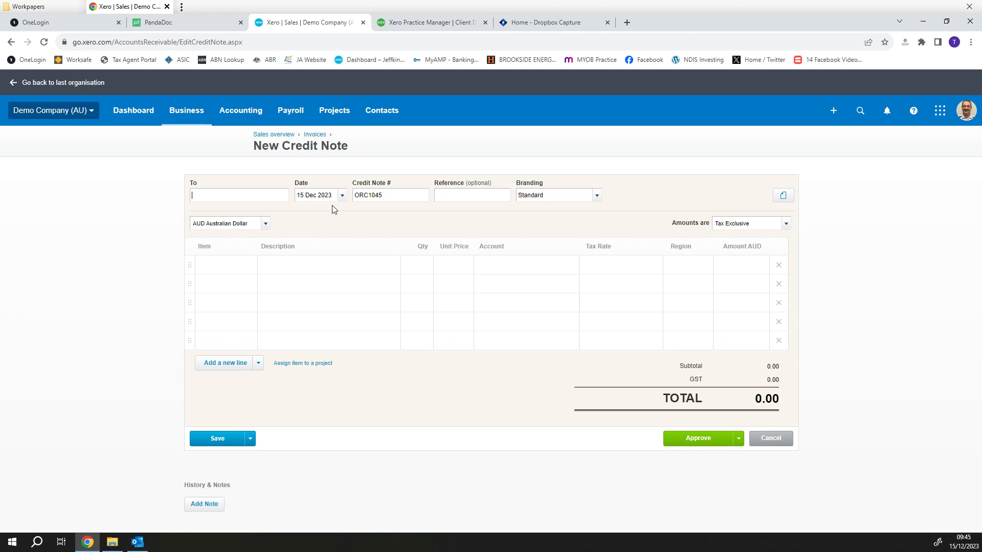
type("bay")
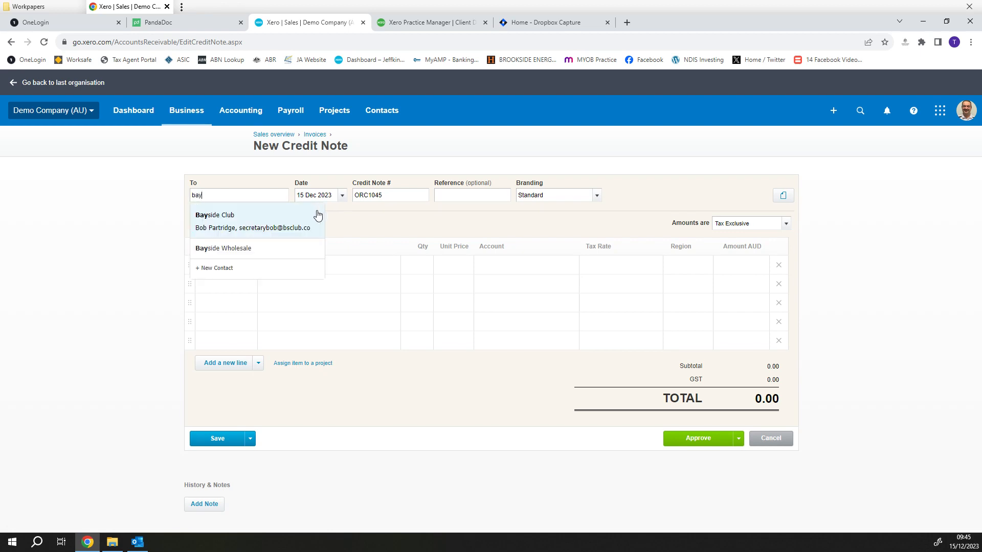
left_click(231, 222)
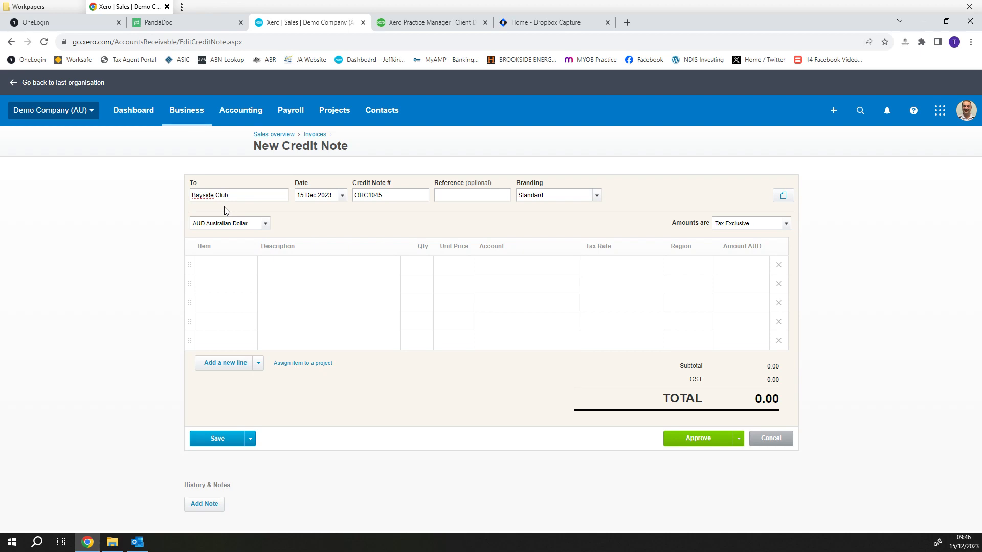
- Describe the first credit note line as "Inv 1234 client is unwilling to pay debt despite legal action taken"
left_click(276, 267)
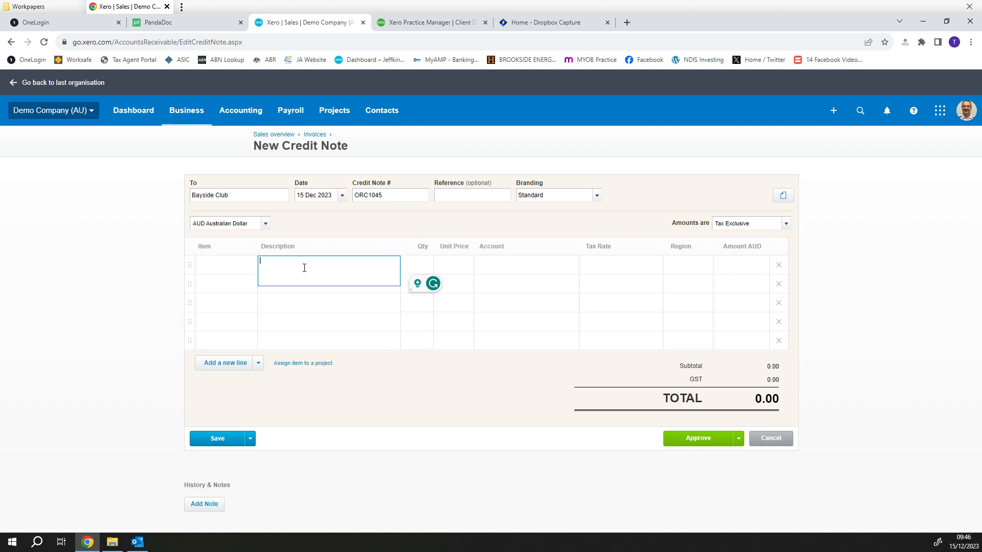
type("nv 1234 client is unwilling to pay debt despite legal")
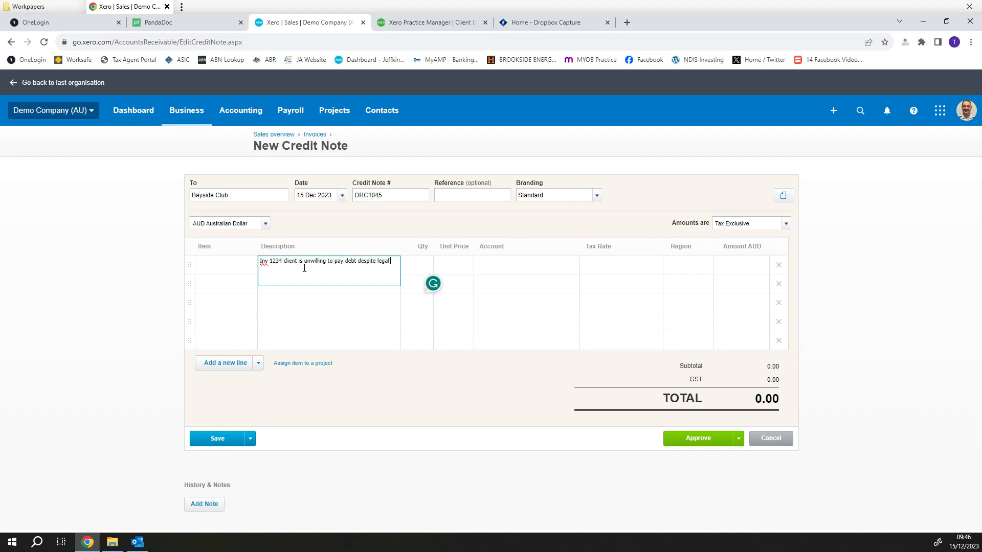
type(" action taken")
key("Tab")
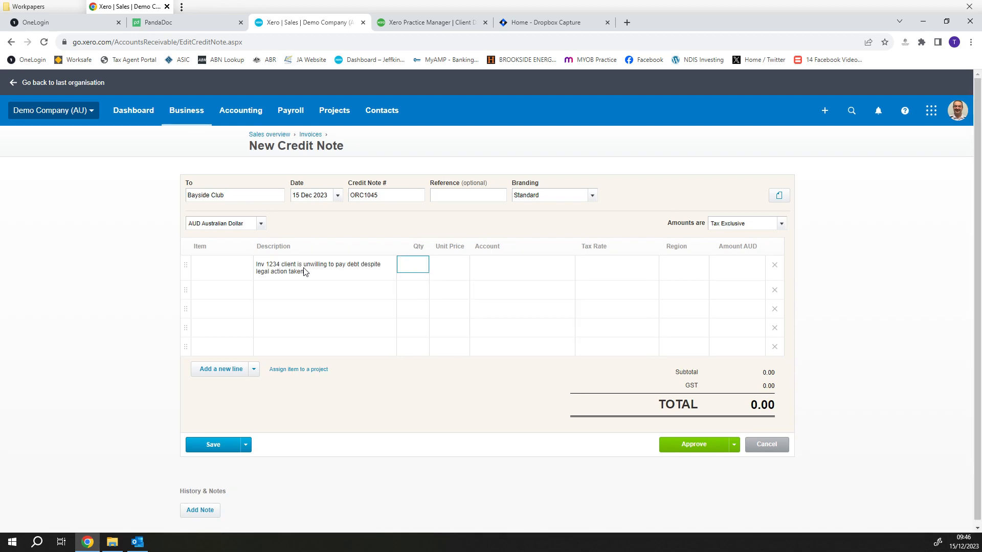
- Set the line's unit price to 3200 and assign it to the 403 - Bad Debts account
key("Tab")
type("3200")
key("Tab")
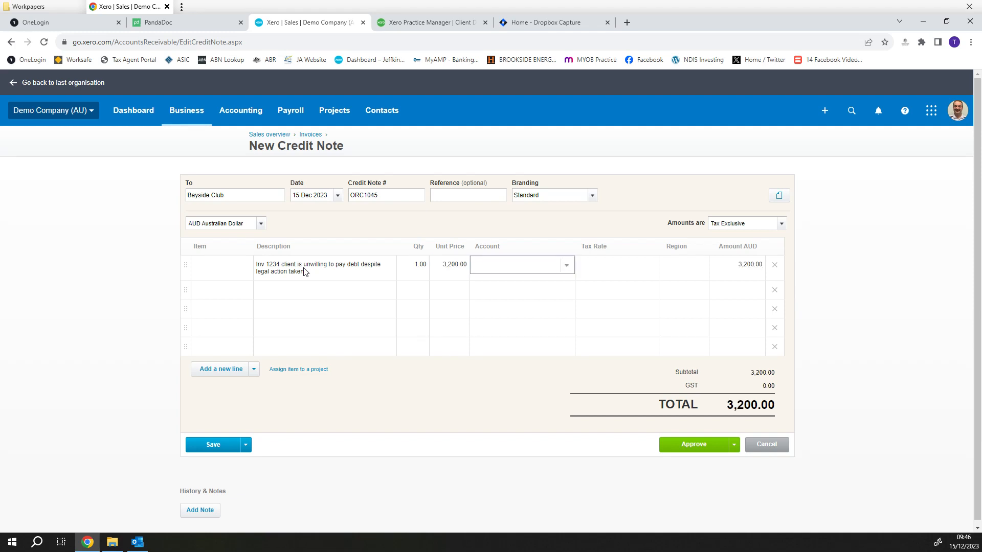
type("bad")
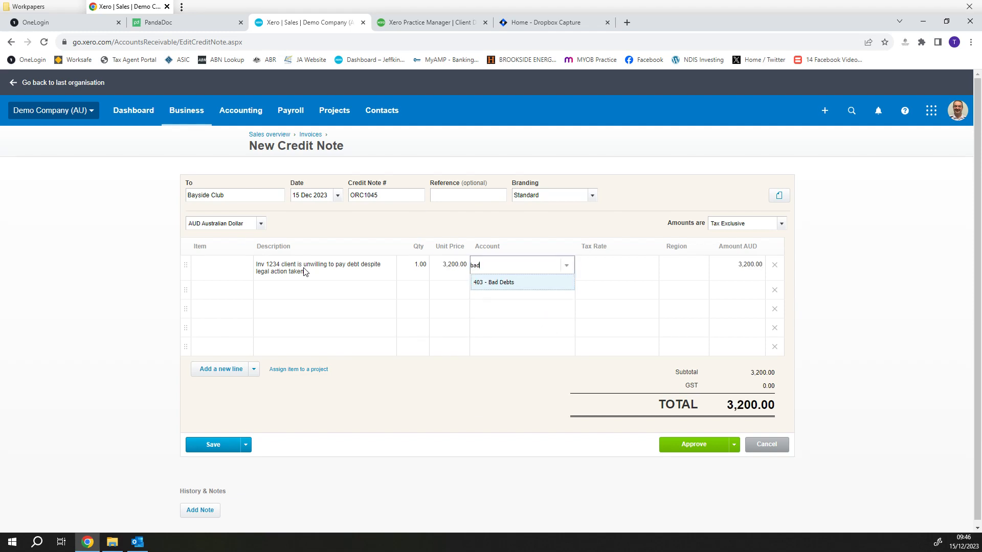
left_click(517, 282)
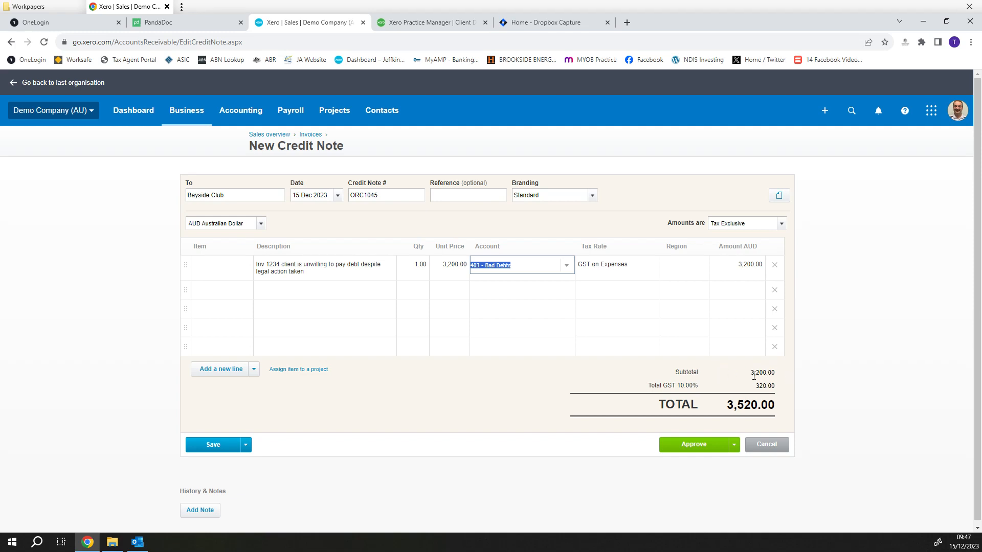
- Set the credit note amounts to Tax Inclusive and approve the credit note
left_click(781, 224)
left_click(749, 256)
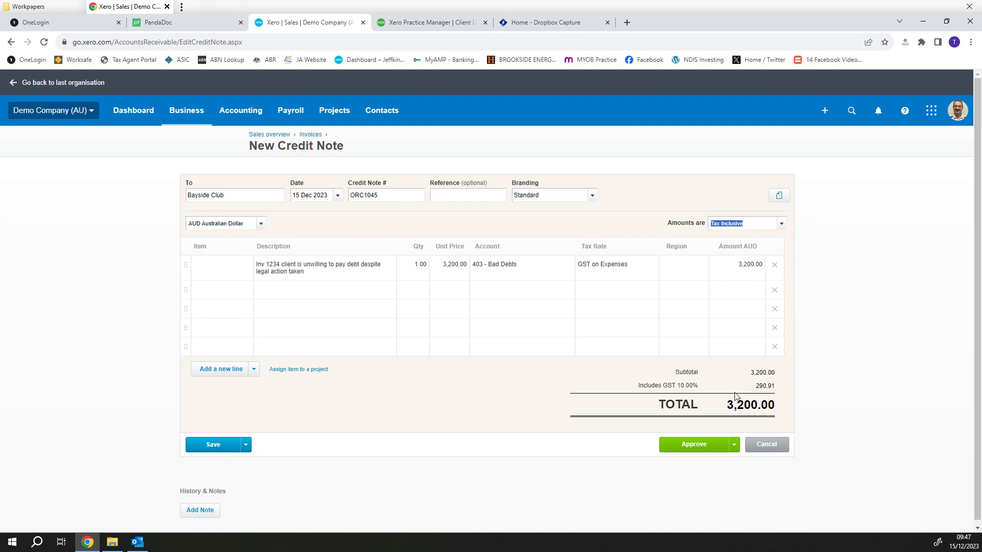
left_click(695, 447)
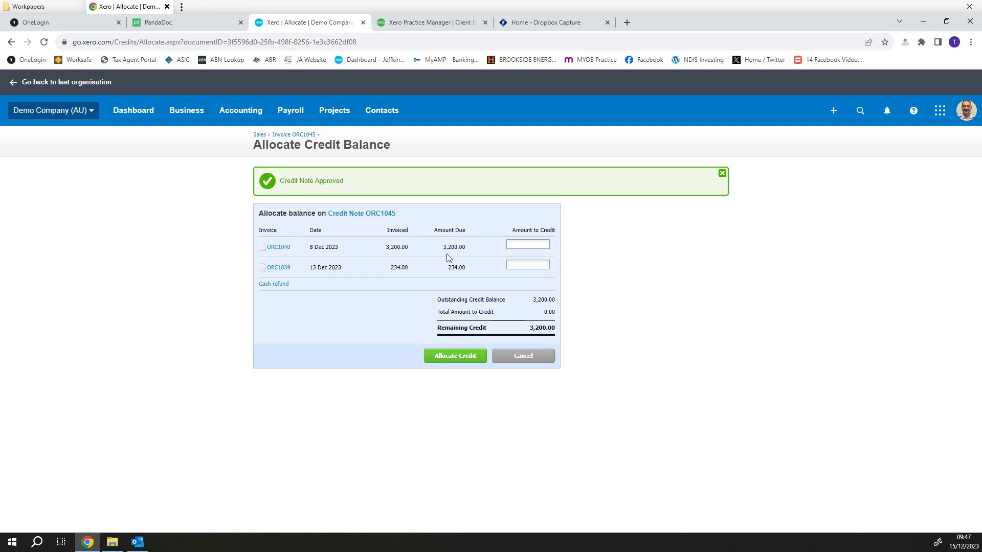
- Allocate 3200.00 of the credit to Bayside Club's 8 Dec 2023 invoice and review the resulting credit note
left_click(528, 244)
type("3200")
key("Tab")
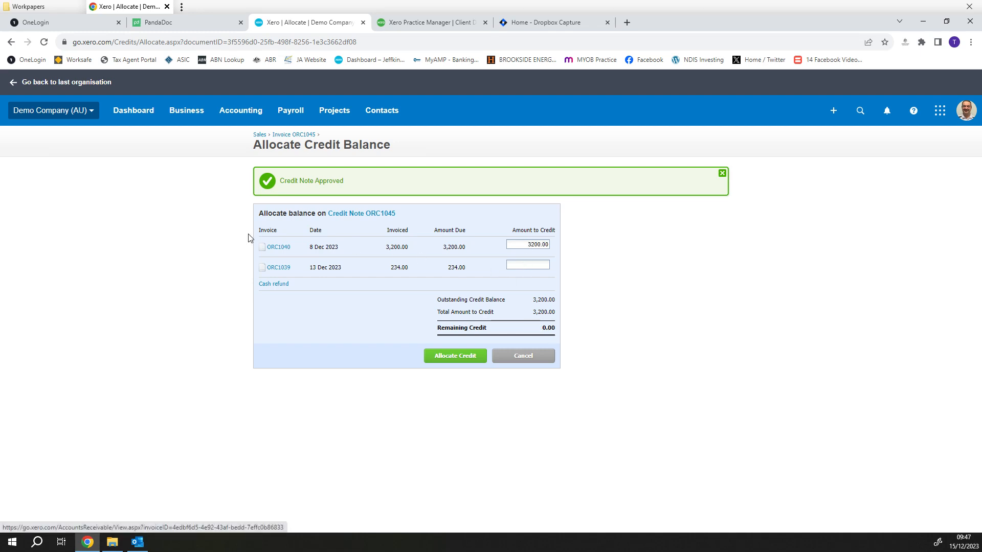
left_click(463, 357)
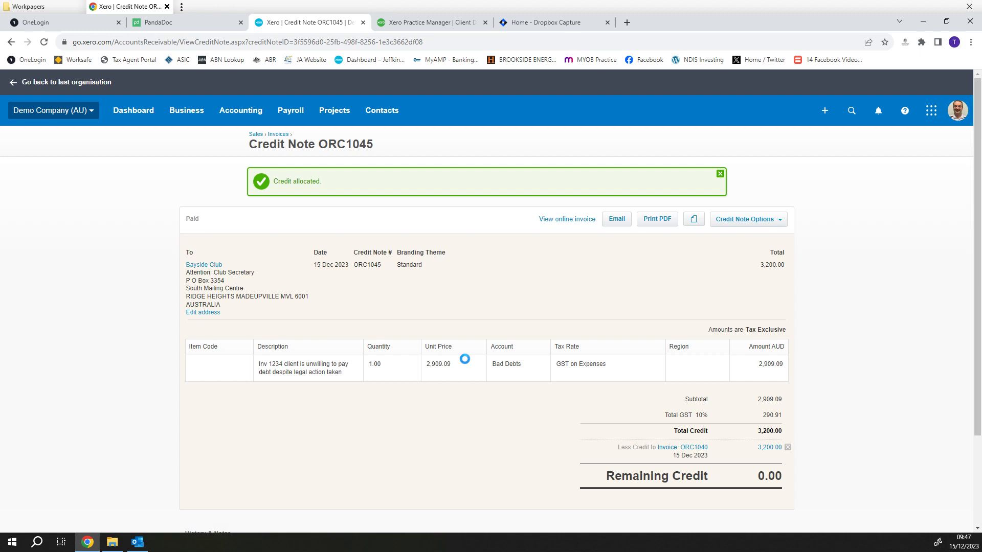
scroll(464, 359, "down", 2)
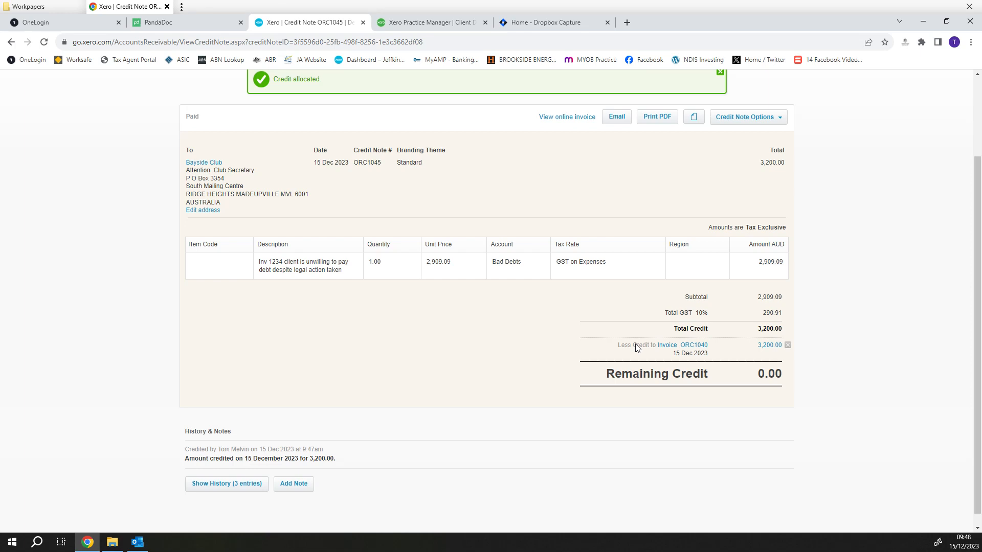
scroll(576, 504, "up", 2)
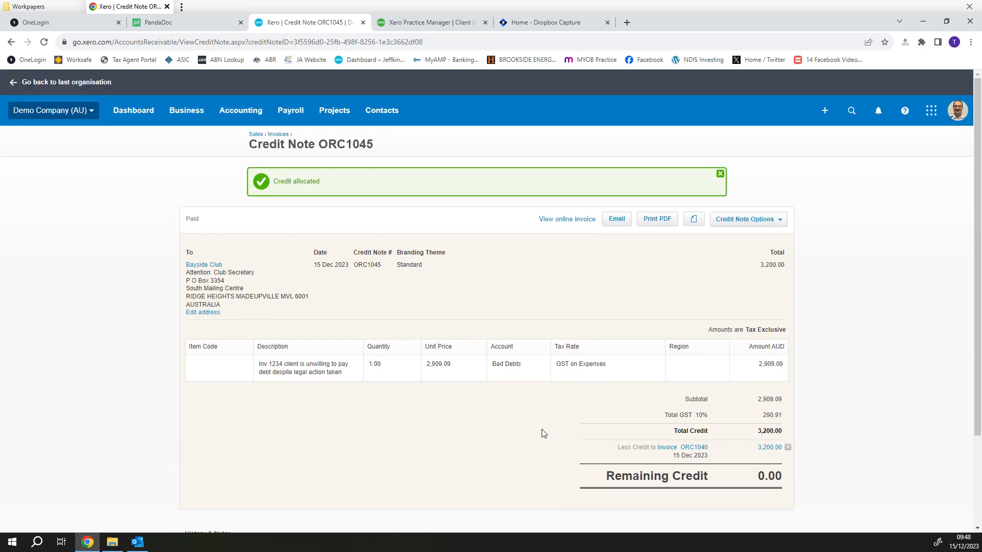
scroll(542, 429, "down", 2)
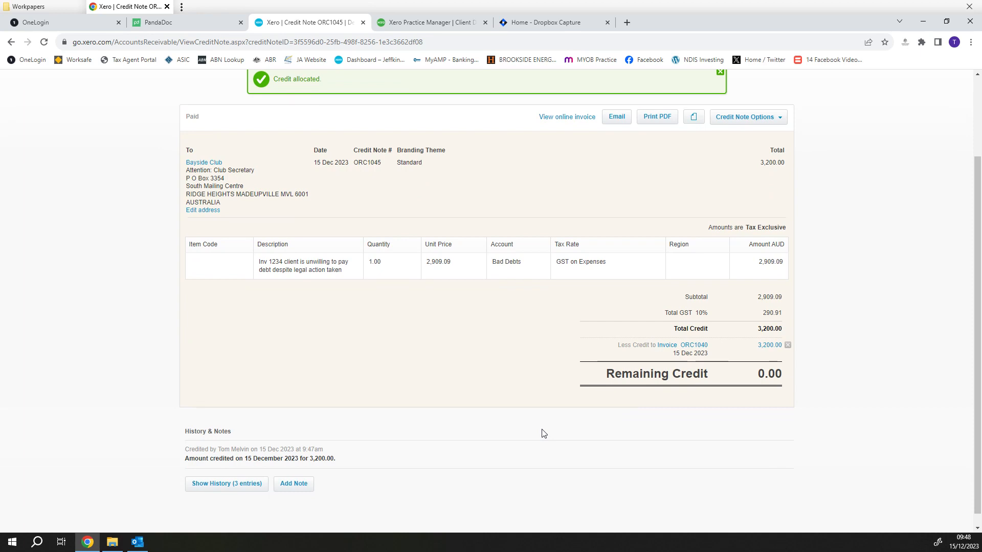